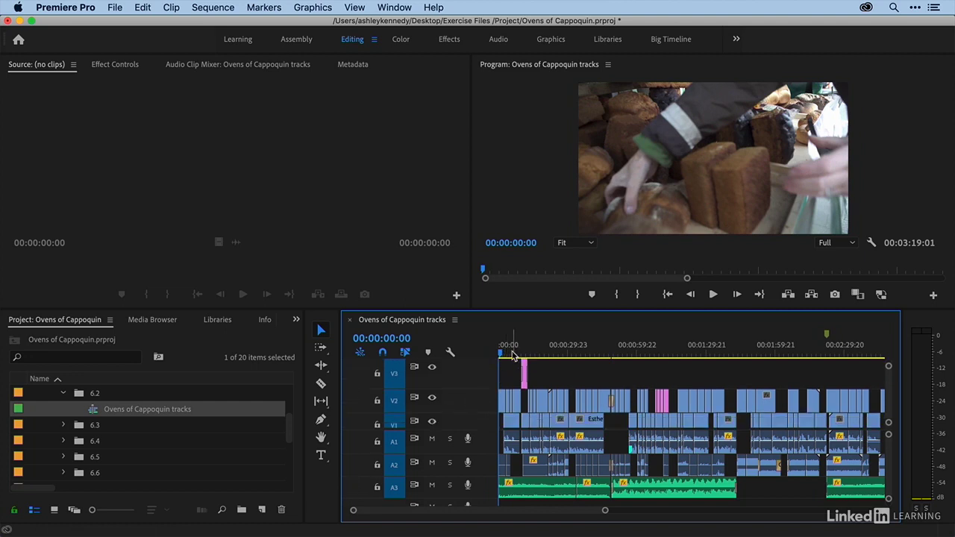
# - Zoom in on the opening clips and turn video track V2's output off and back on at 00:00:04:07
pyautogui.click(511, 353)
pyautogui.press('\\')
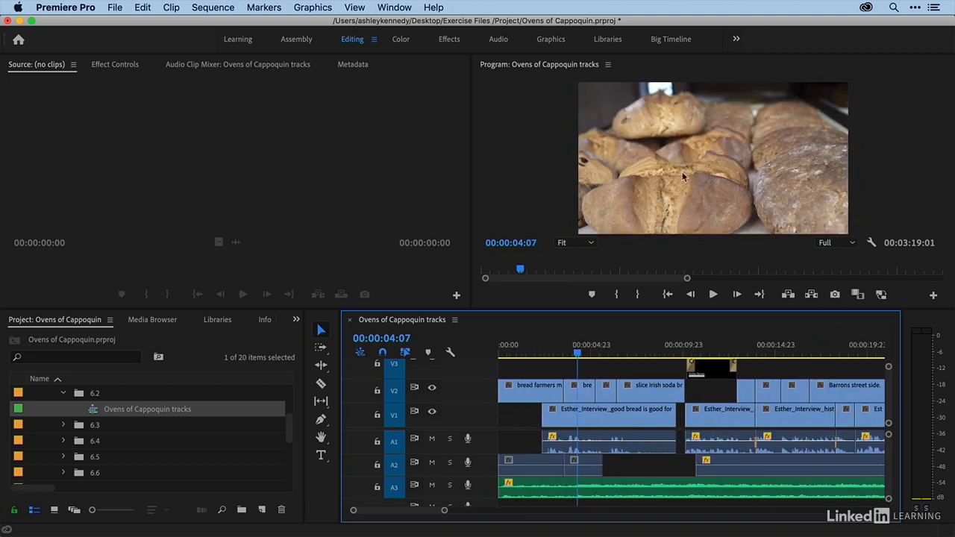
pyautogui.click(431, 390)
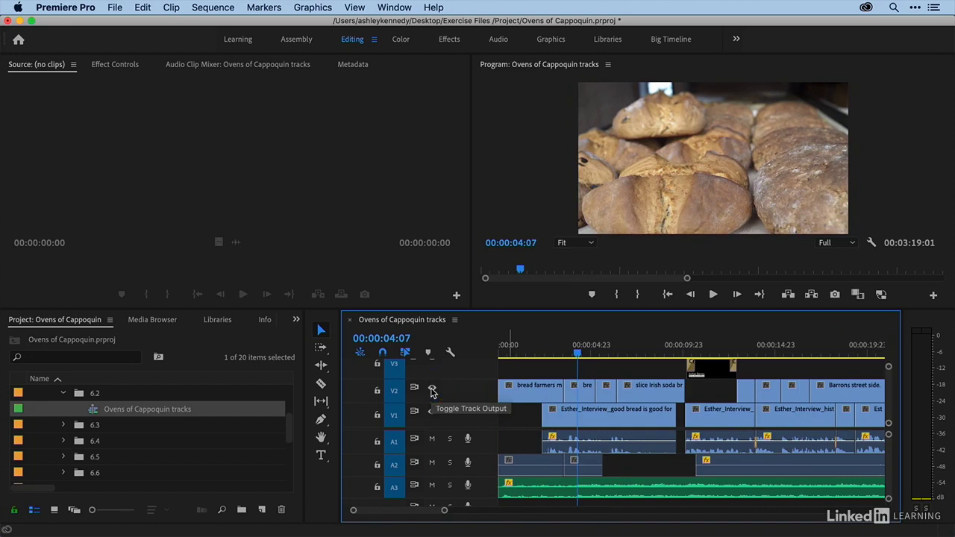
pyautogui.click(432, 389)
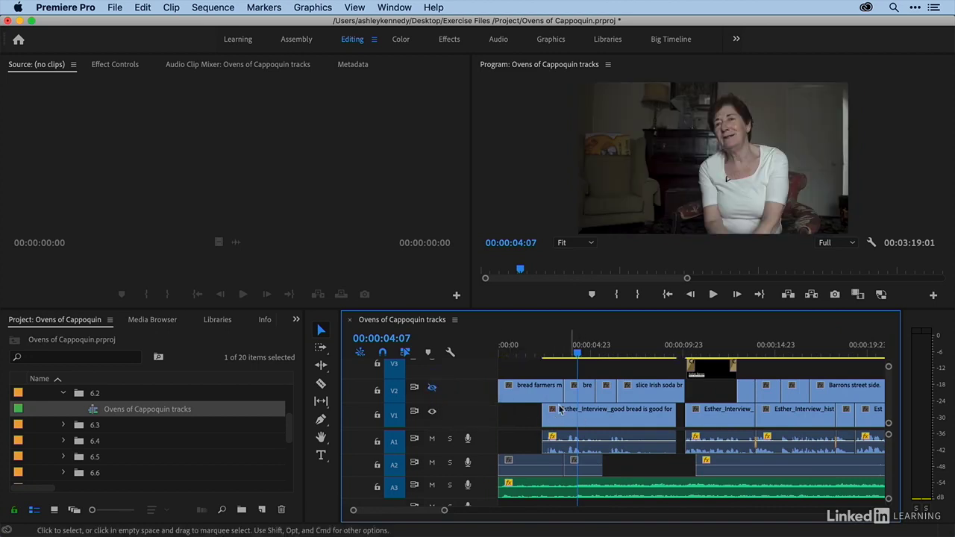
pyautogui.click(432, 388)
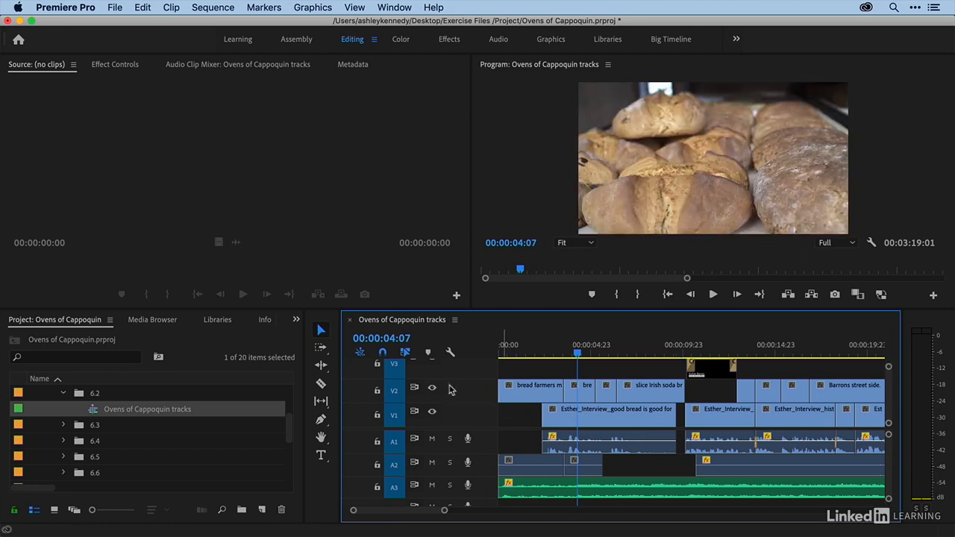
# - At the lower-third title around 00:00:11:08, turn video track V3's output off and back on
pyautogui.click(707, 348)
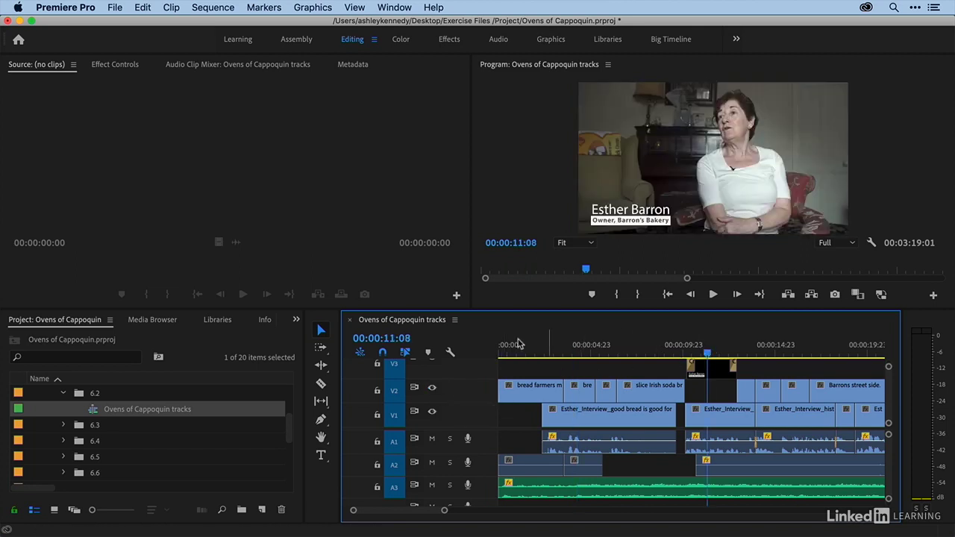
pyautogui.scroll(1, 439, 378)
pyautogui.click(432, 369)
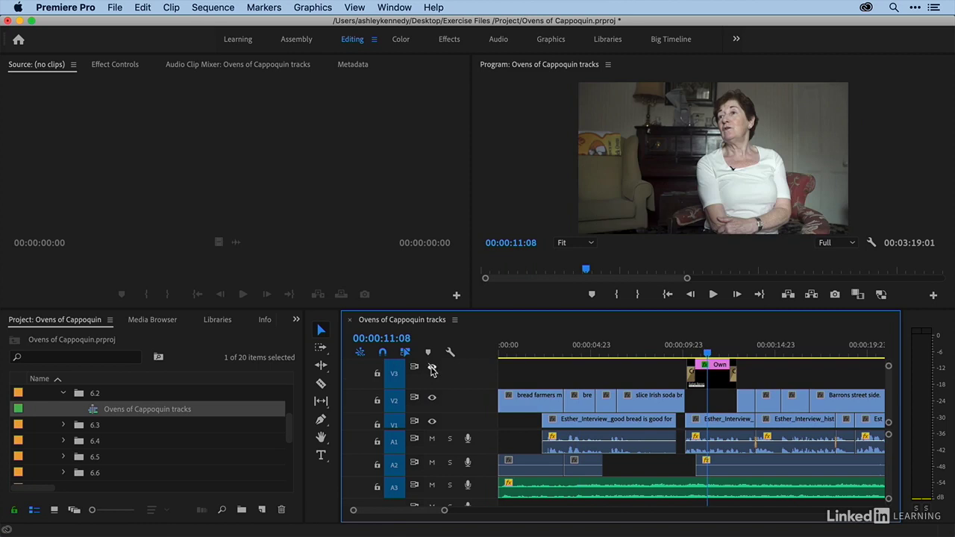
pyautogui.click(432, 368)
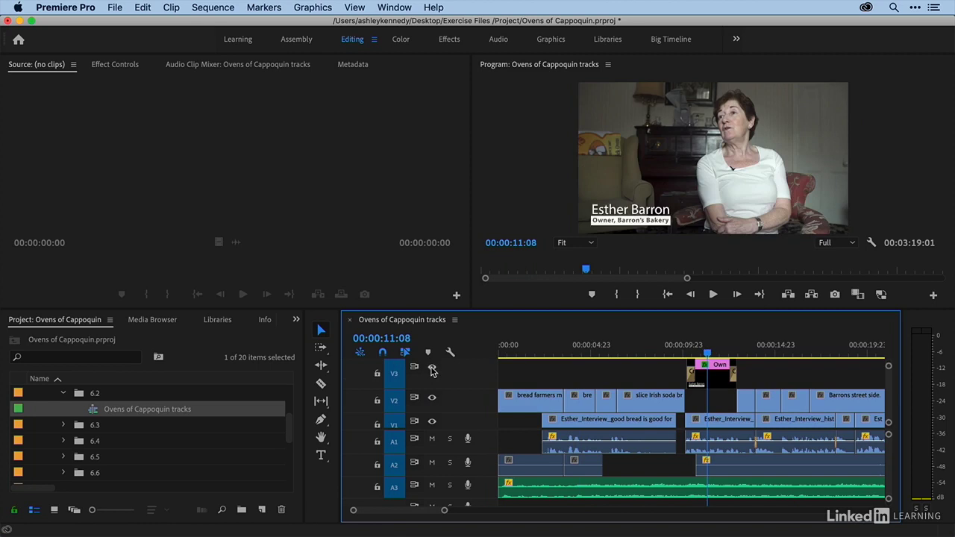
# - Turn the output of track V1, followed by track V3, off and back on over the titled interview shot
pyautogui.click(433, 422)
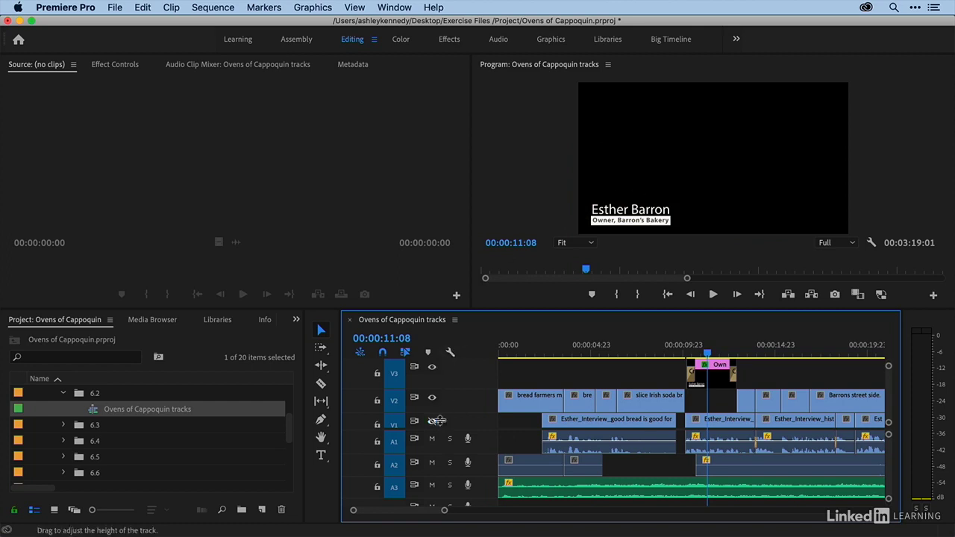
pyautogui.click(433, 420)
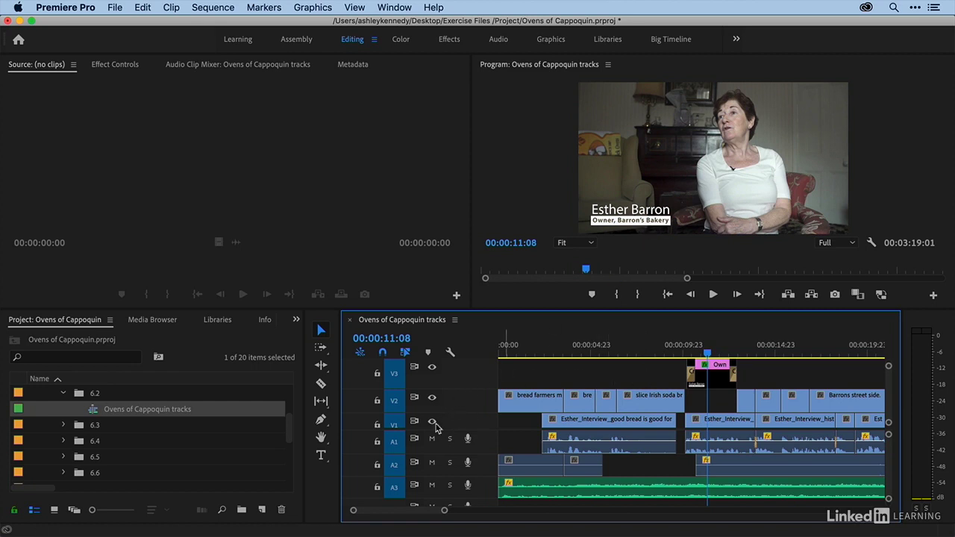
pyautogui.click(432, 368)
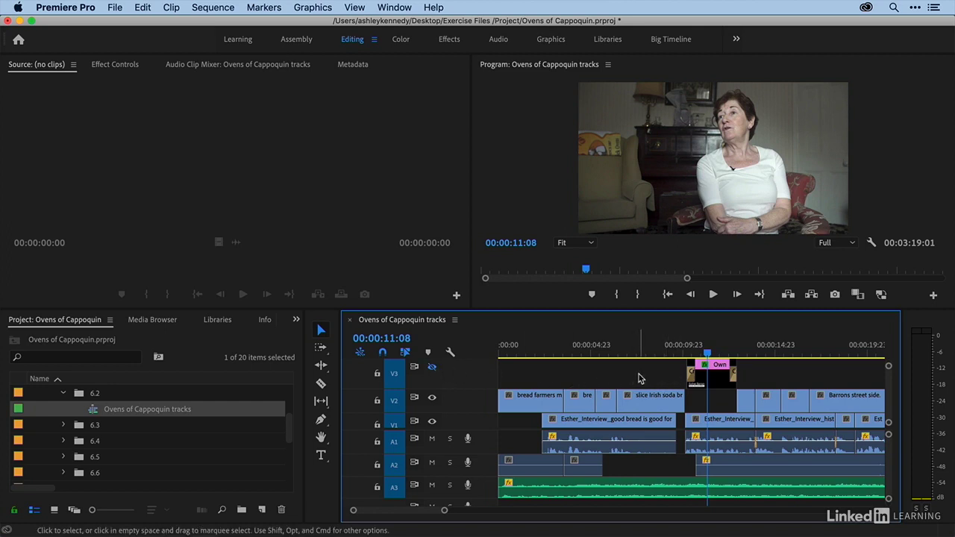
pyautogui.click(432, 367)
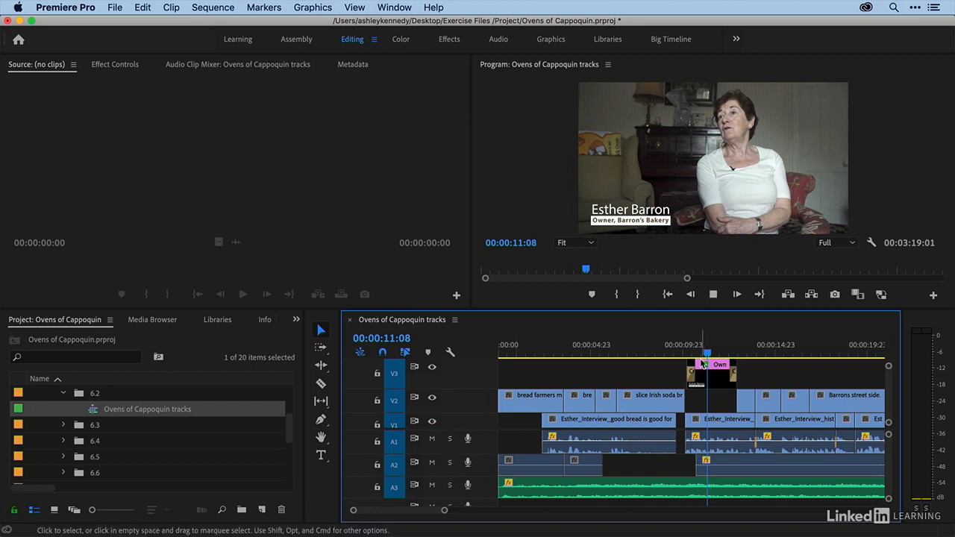
# - Solo audio track A1, play the interview from 00:00:11:01 to hear it alone, and clear the solo
pyautogui.press('space')
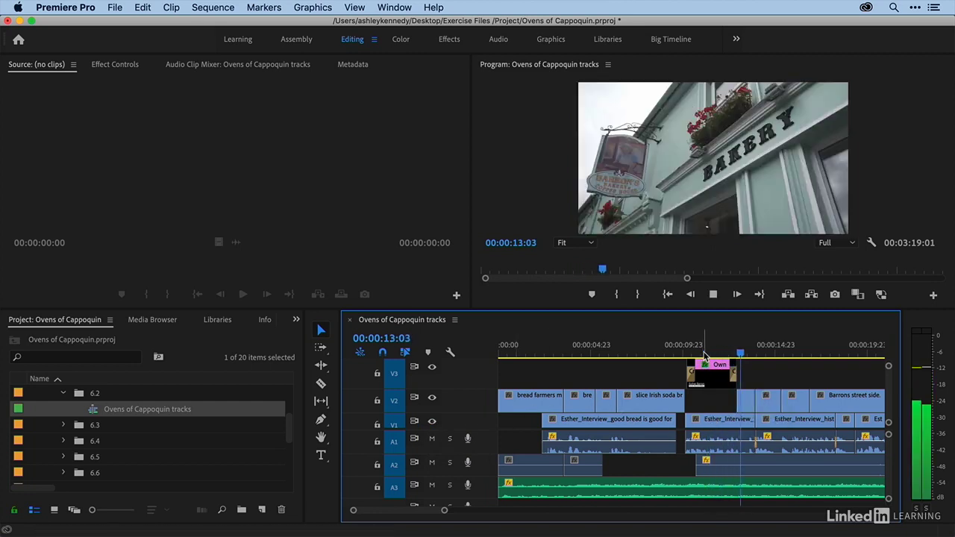
pyautogui.click(702, 349)
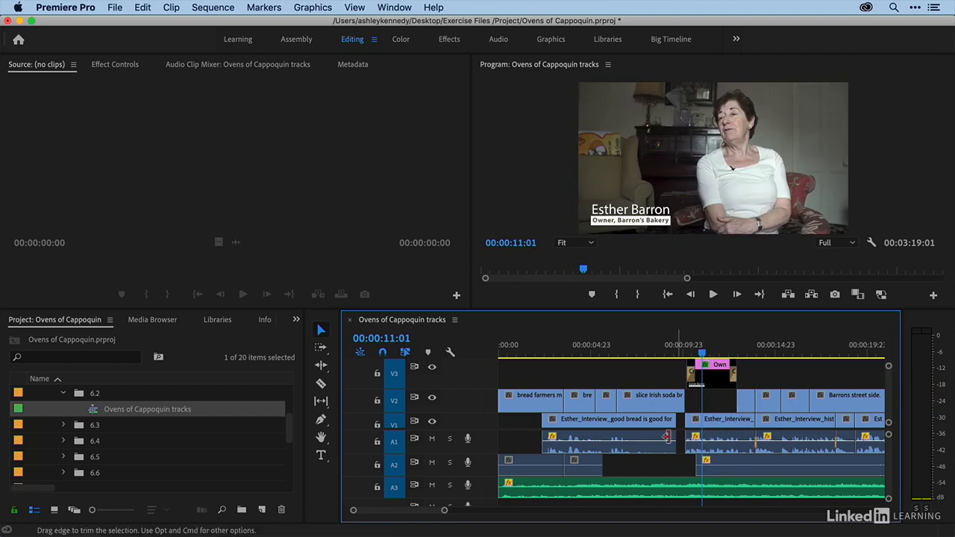
pyautogui.click(450, 439)
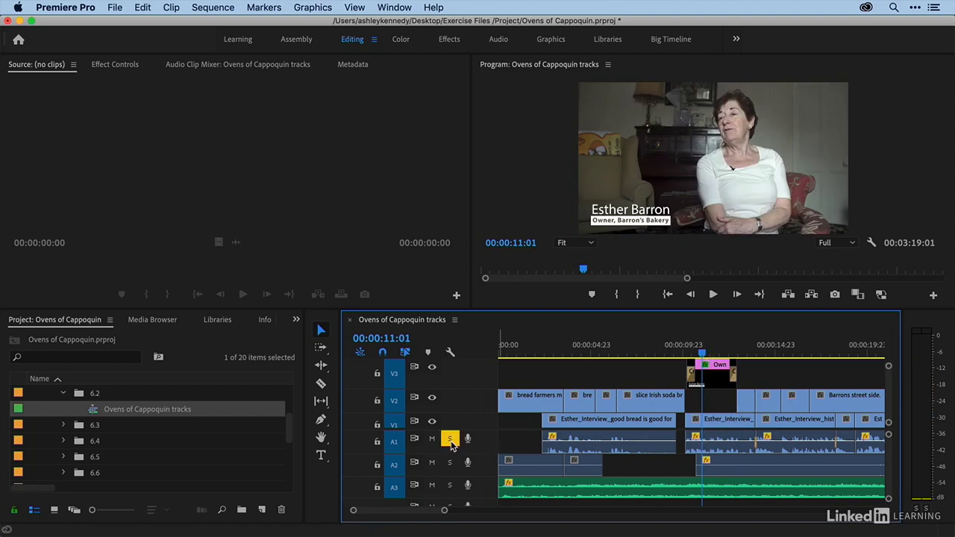
pyautogui.press('space')
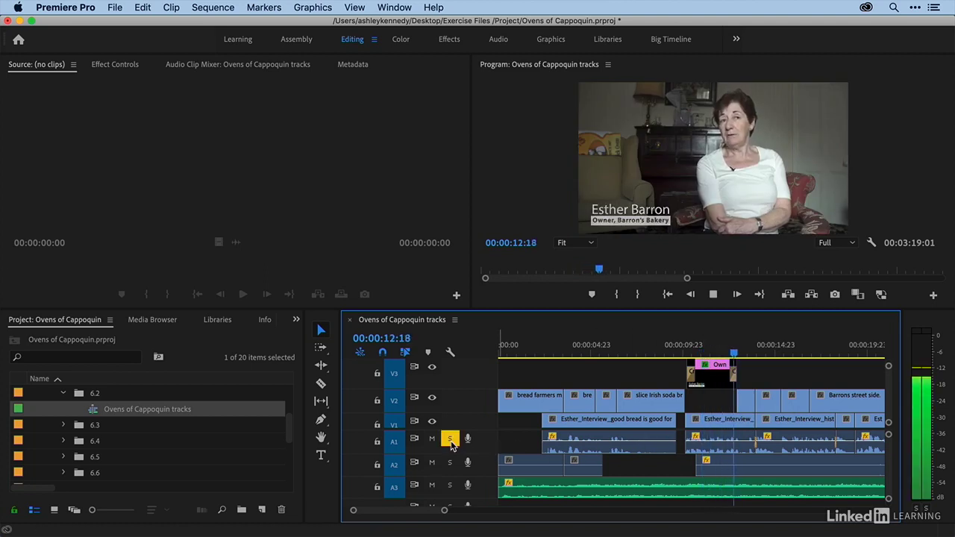
pyautogui.press('space')
pyautogui.click(451, 441)
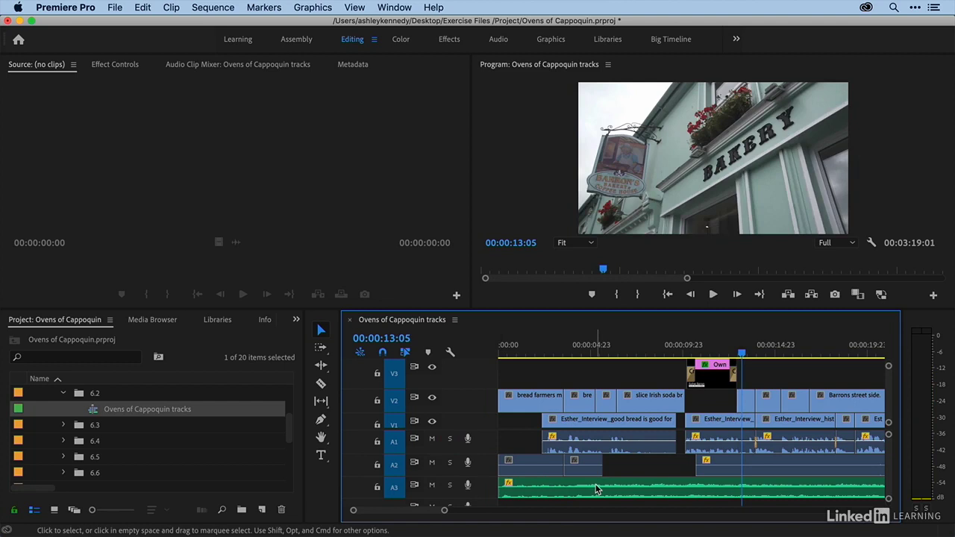
# - Mute audio track A3, play the sequence from 00:00:22:10 without it, and unmute the track
pyautogui.press('-')
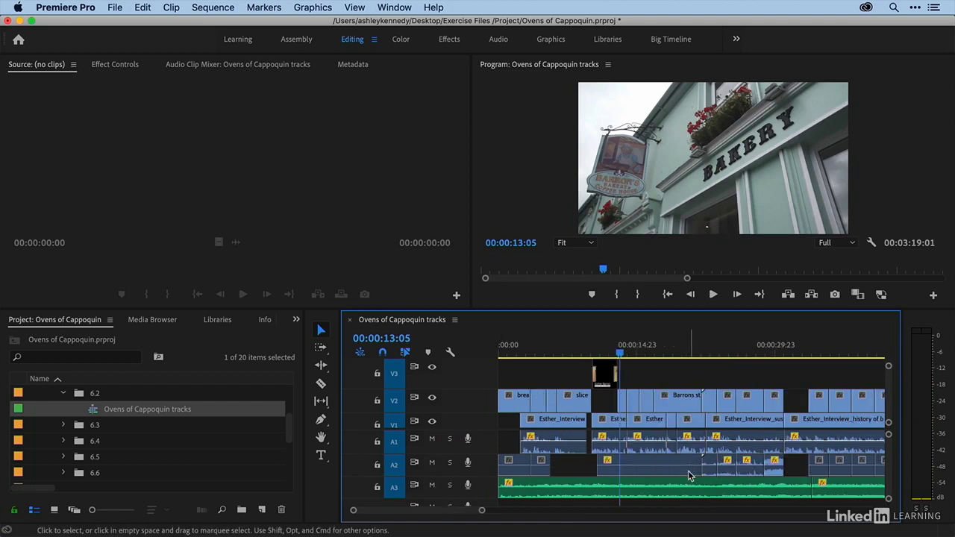
pyautogui.click(431, 485)
pyautogui.click(706, 355)
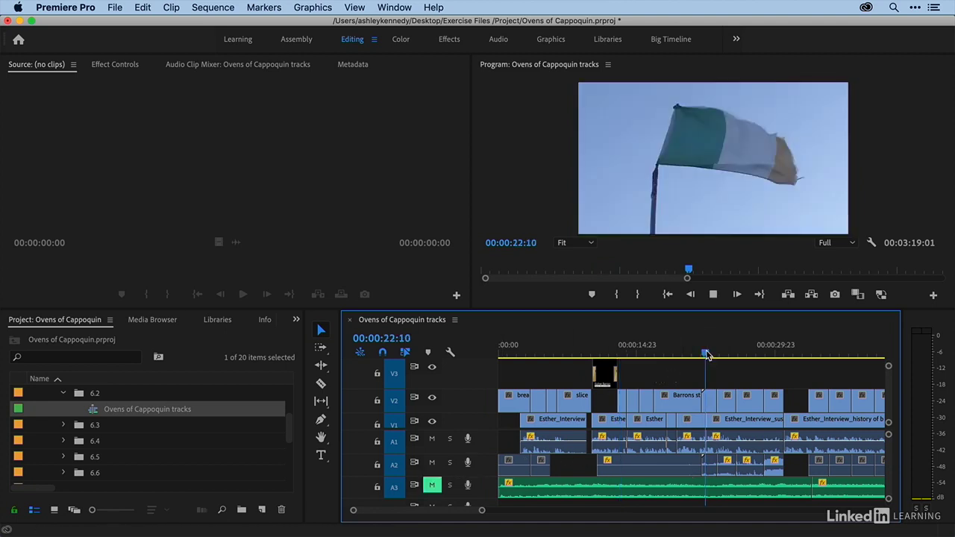
pyautogui.press('space')
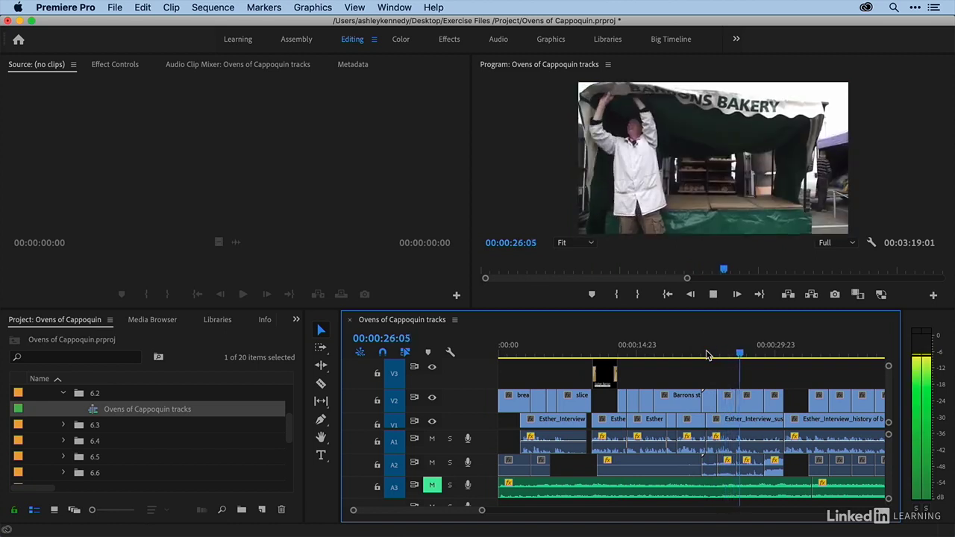
pyautogui.press('space')
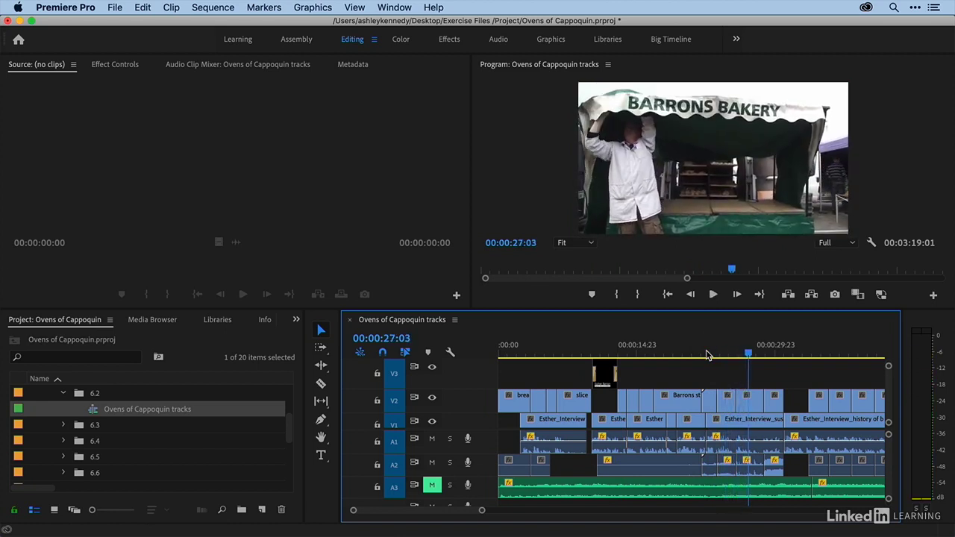
pyautogui.click(432, 485)
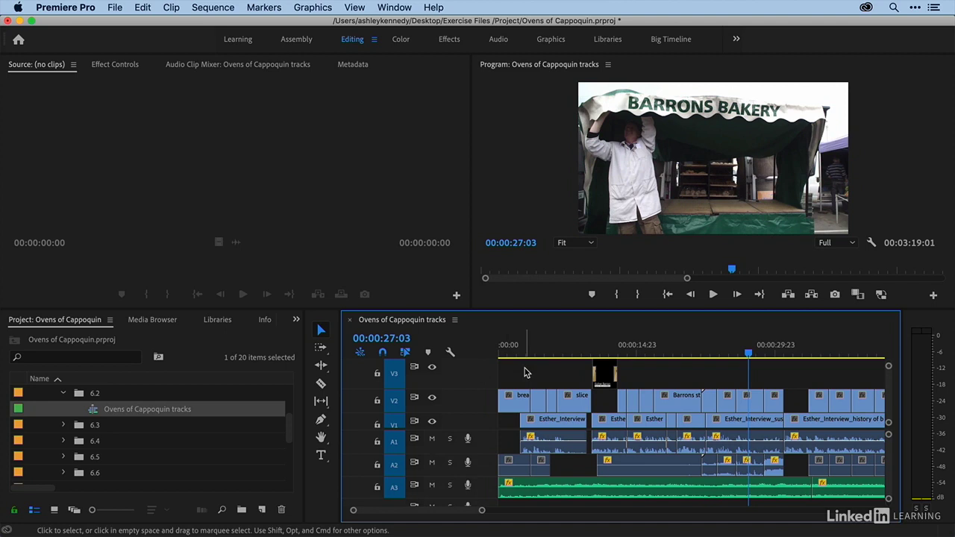
# - Disable the group of V2 clips at the sequence's start, before the lower-third title, together with their linked audio
pyautogui.press('-')
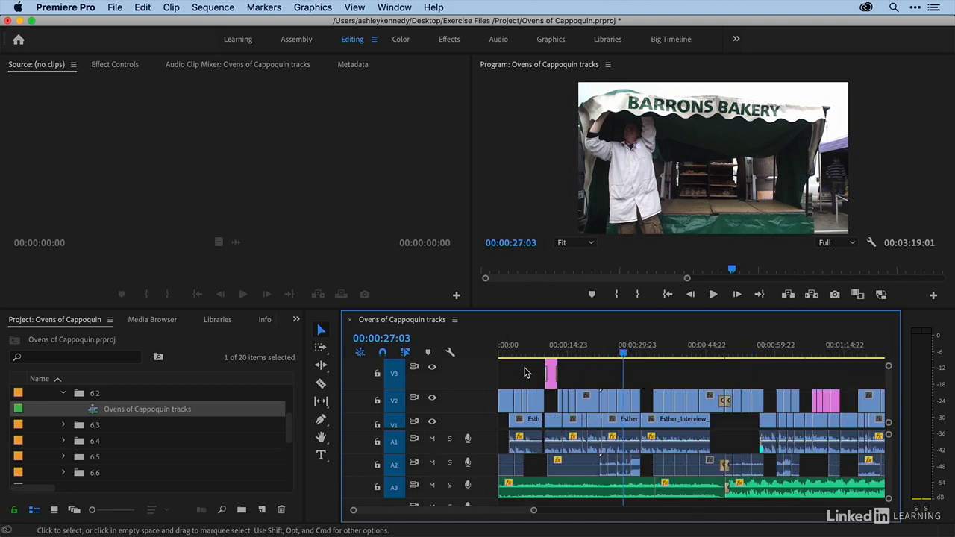
pyautogui.scroll(-2, 528, 372)
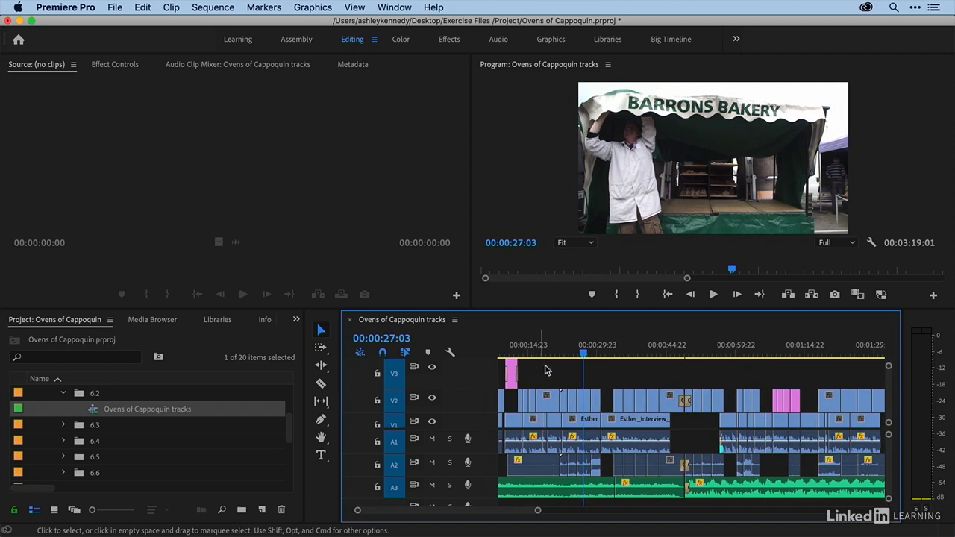
pyautogui.scroll(2, 587, 370)
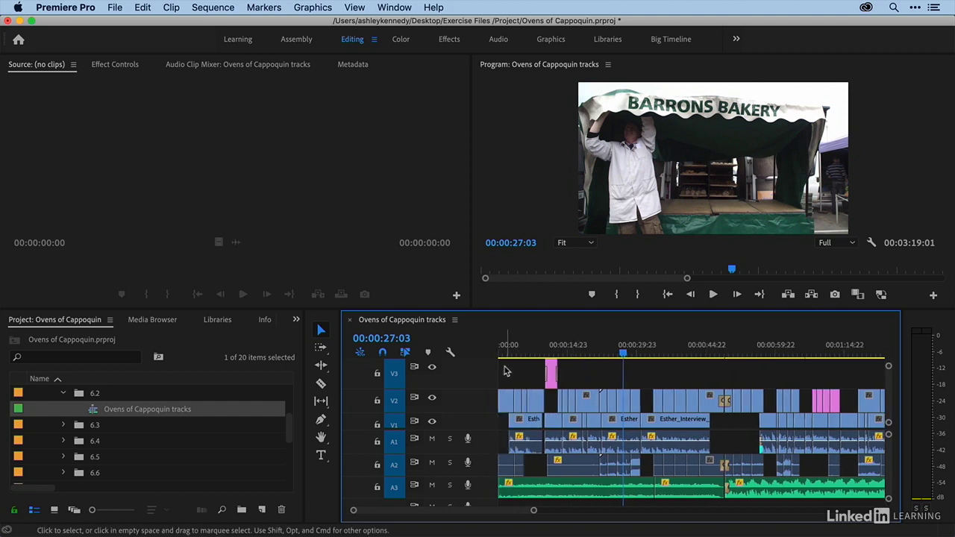
pyautogui.moveTo(502, 367); pyautogui.dragTo(534, 401)
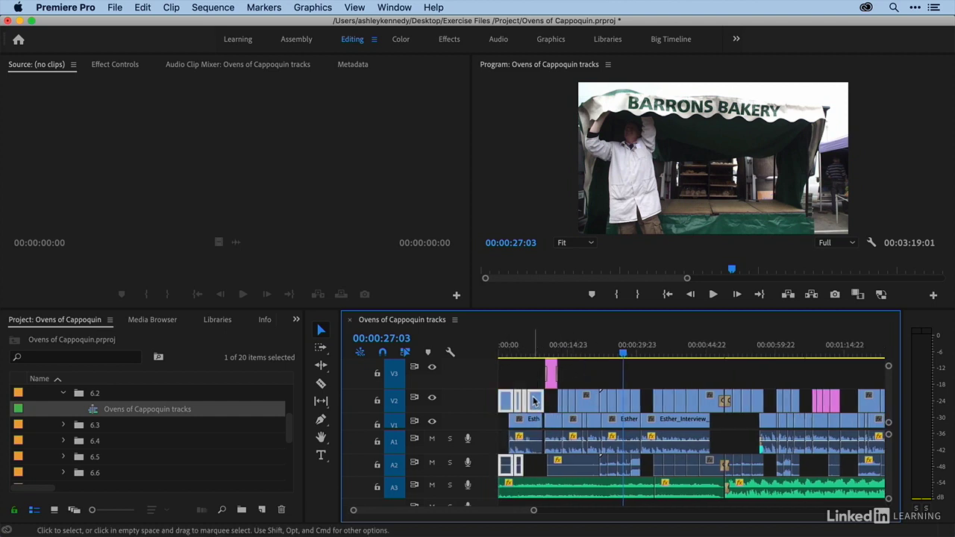
pyautogui.rightClick(535, 402)
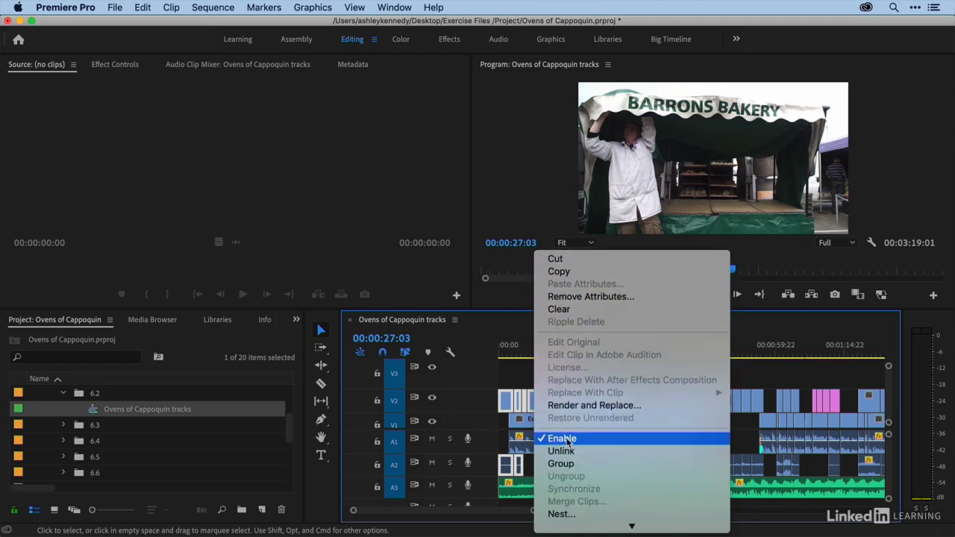
pyautogui.click(567, 438)
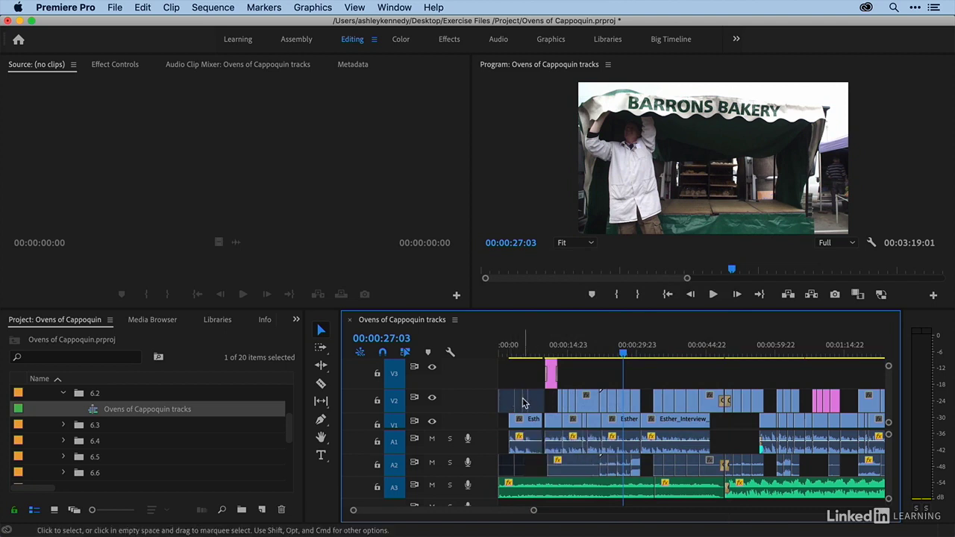
# - Play the opening of the sequence to about 00:00:05:18 to review it with the first V2 clips disabled
pyautogui.click(507, 351)
pyautogui.press('space')
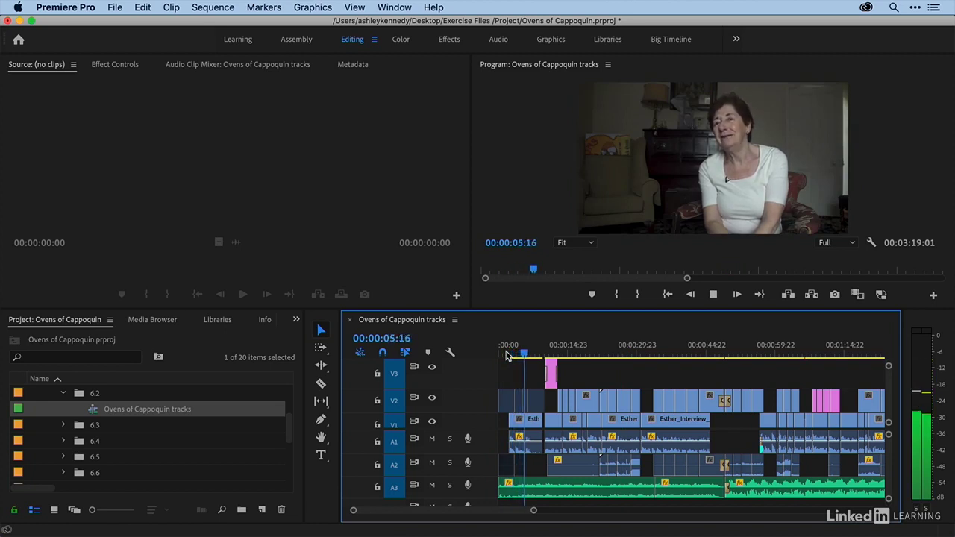
pyautogui.press('space')
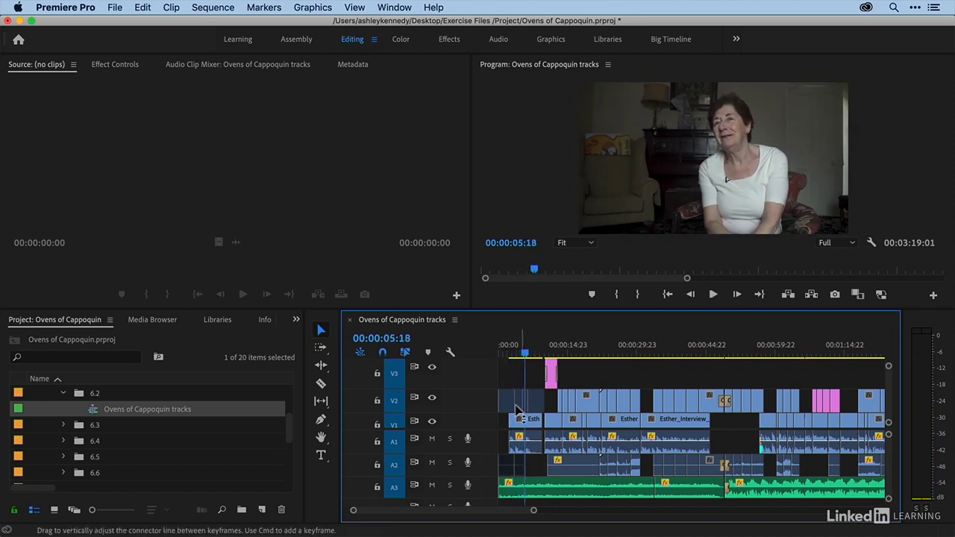
# - Re-enable the disabled V2 clips and their linked audio at the start of the sequence, and clear the selection
pyautogui.moveTo(507, 376); pyautogui.dragTo(534, 405)
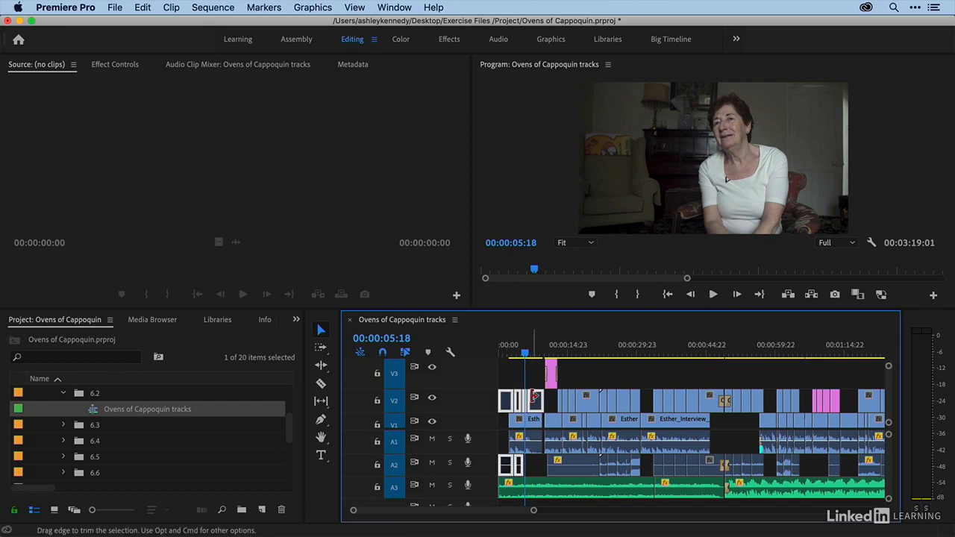
pyautogui.rightClick(535, 407)
pyautogui.scroll(-5, 540, 414)
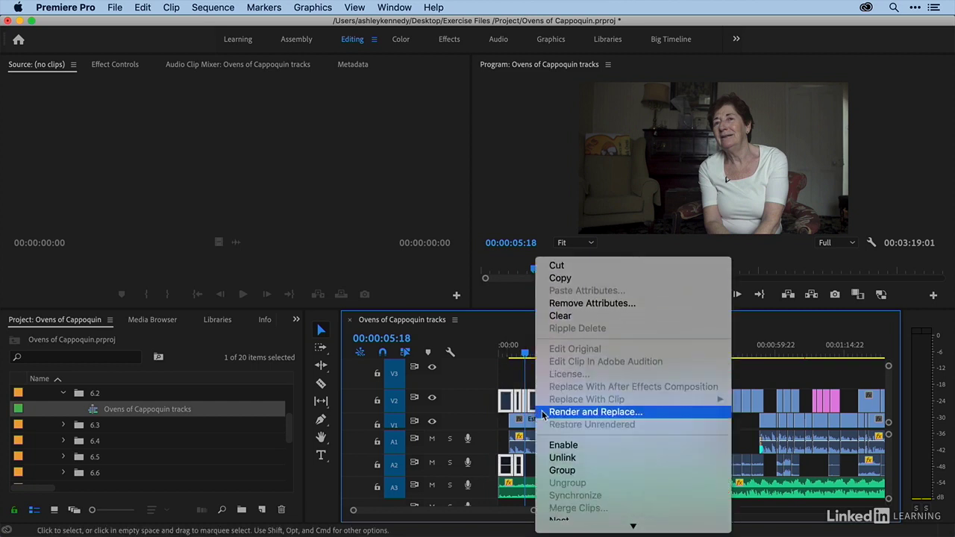
pyautogui.click(552, 448)
pyautogui.click(515, 379)
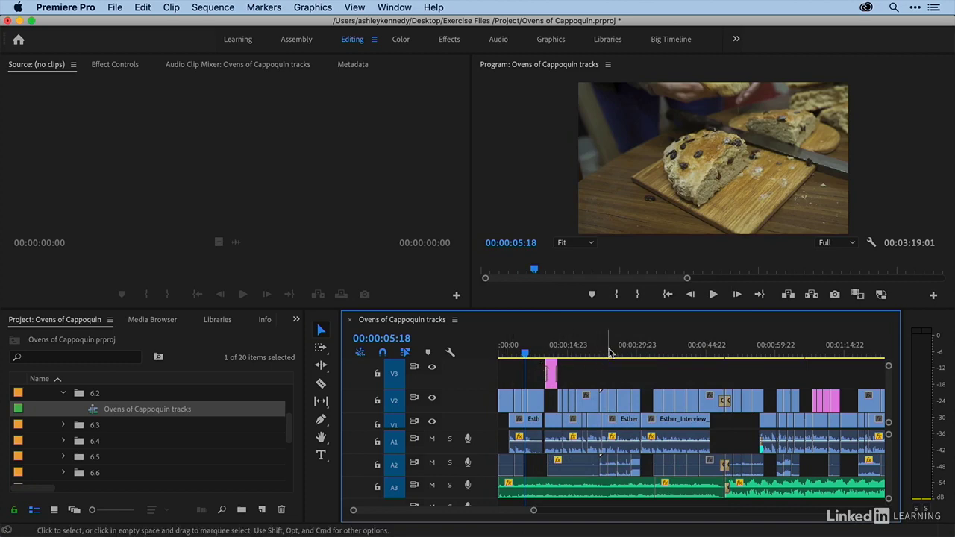
# - Park the playhead at 00:00:24:00, select two nearby V2 clips in turn to examine their linked audio, and deselect them
pyautogui.click(610, 379)
pyautogui.click(622, 400)
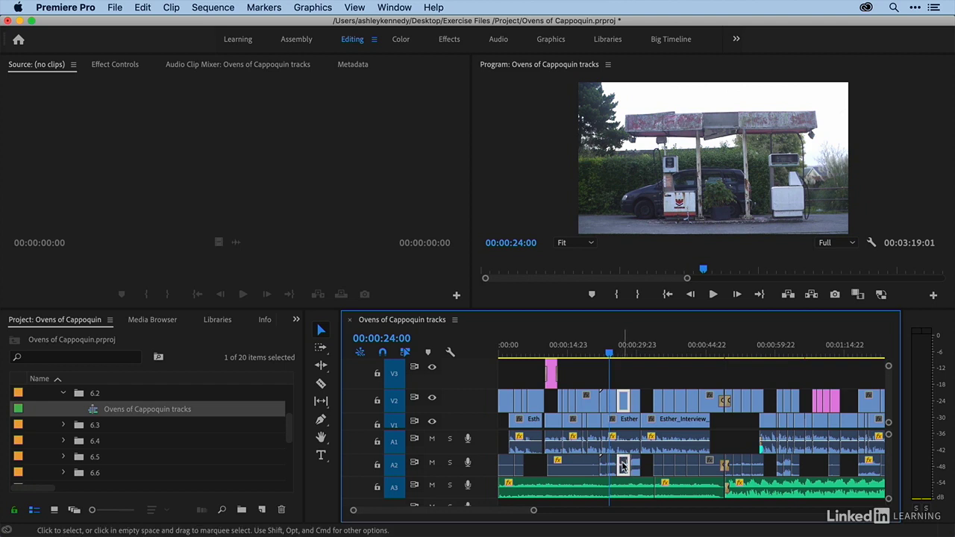
pyautogui.click(634, 403)
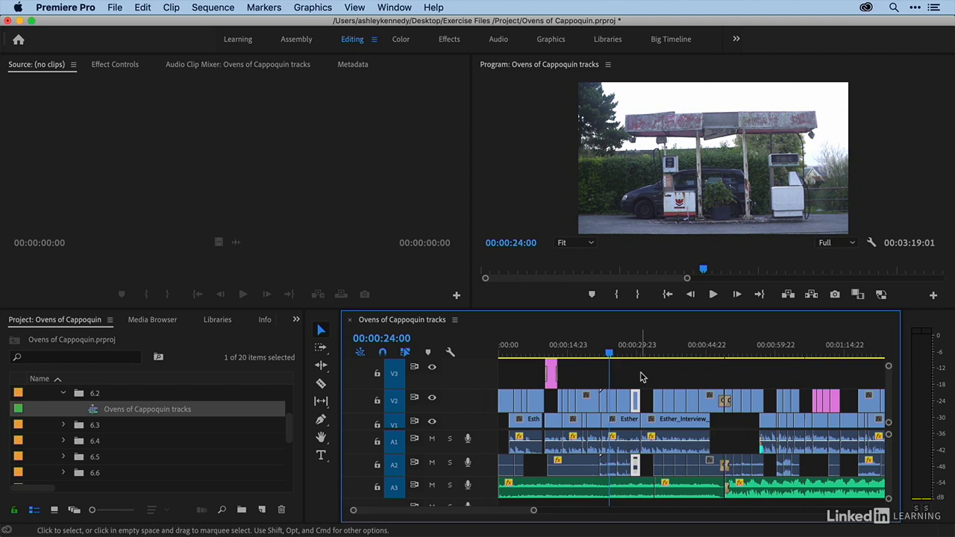
pyautogui.click(640, 377)
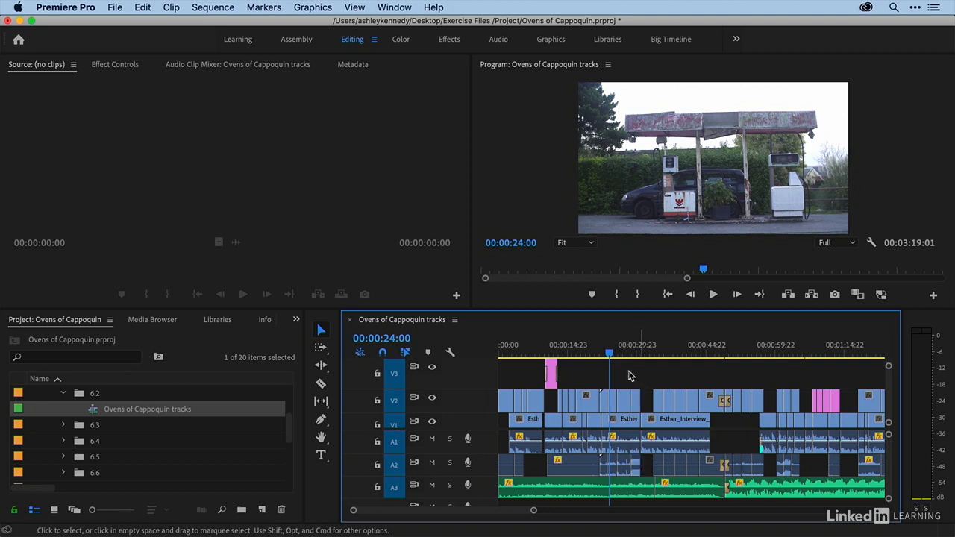
# - Turn off Linked Selection to select an A2 clip and a V2 clip independently, and turn it back on with nothing selected
pyautogui.click(406, 356)
pyautogui.click(635, 464)
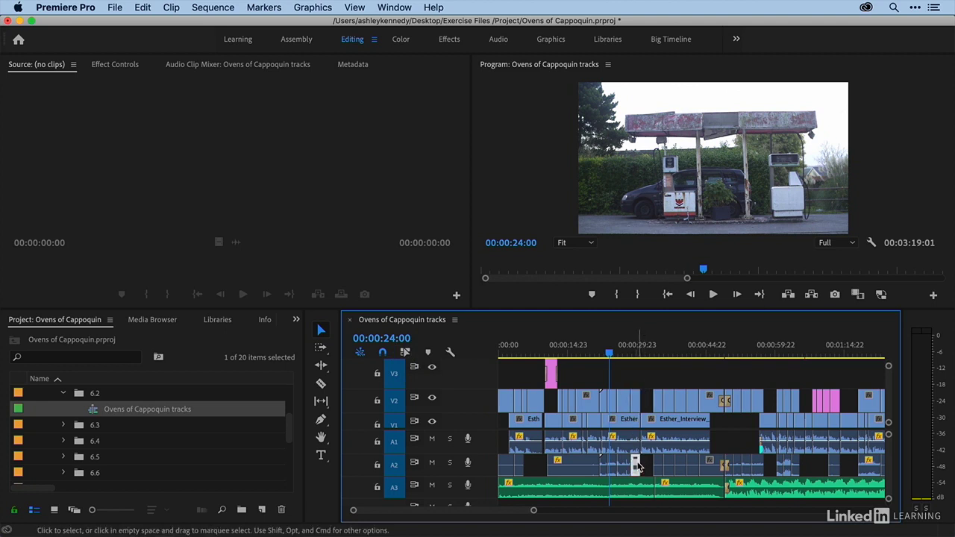
pyautogui.click(623, 401)
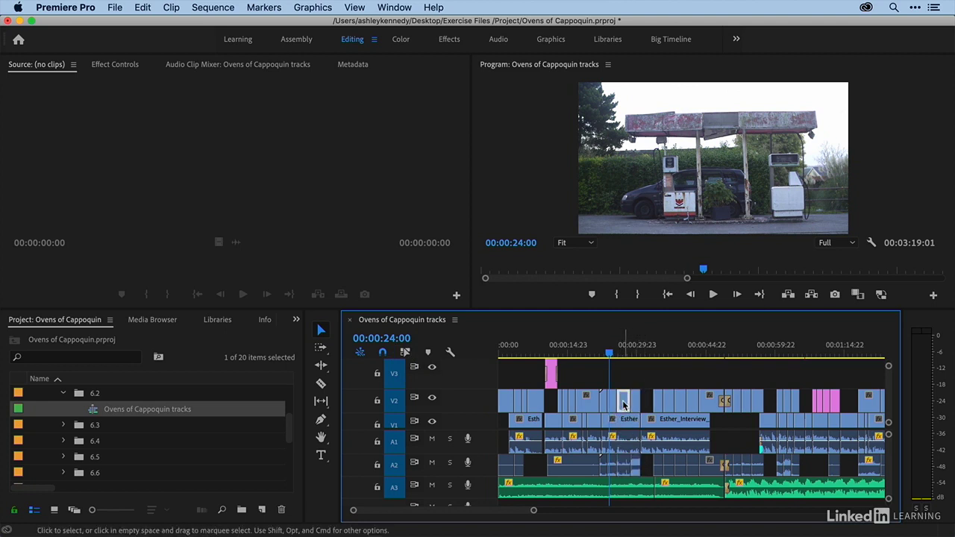
pyautogui.click(404, 354)
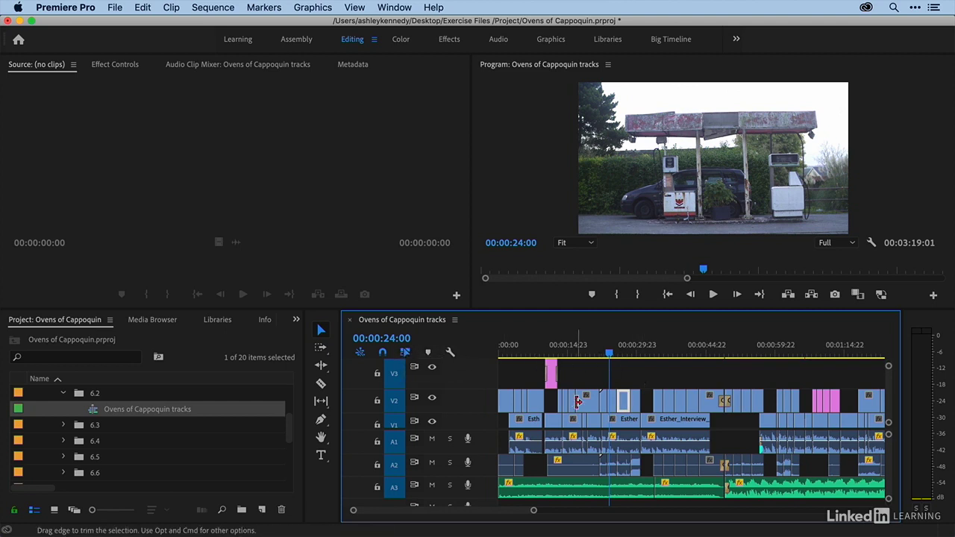
pyautogui.click(581, 383)
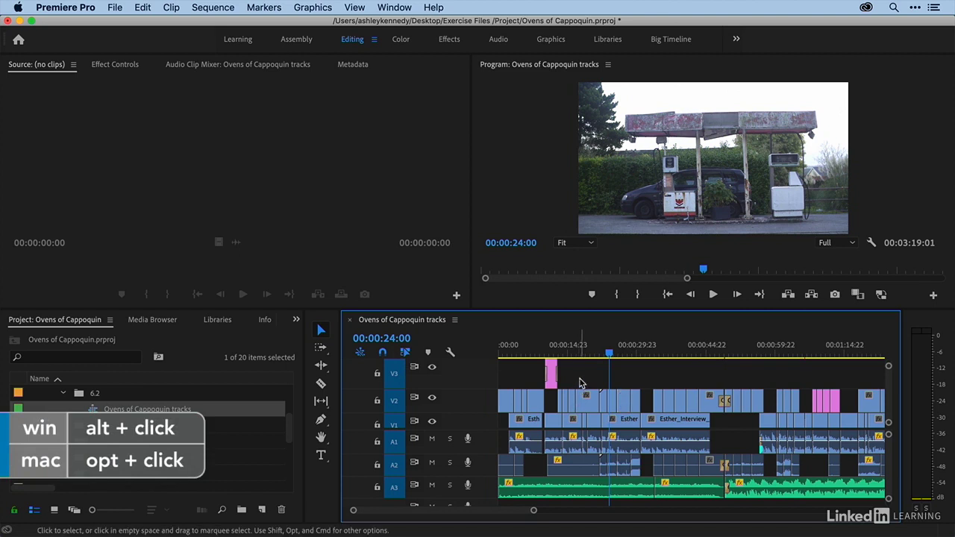
# - With Linked Selection kept on, select only the group of A2 audio clips around 00:00:24:00, without their video, and disable them
pyautogui.keyDown('alt'); pyautogui.click(623, 401); pyautogui.keyUp('alt')
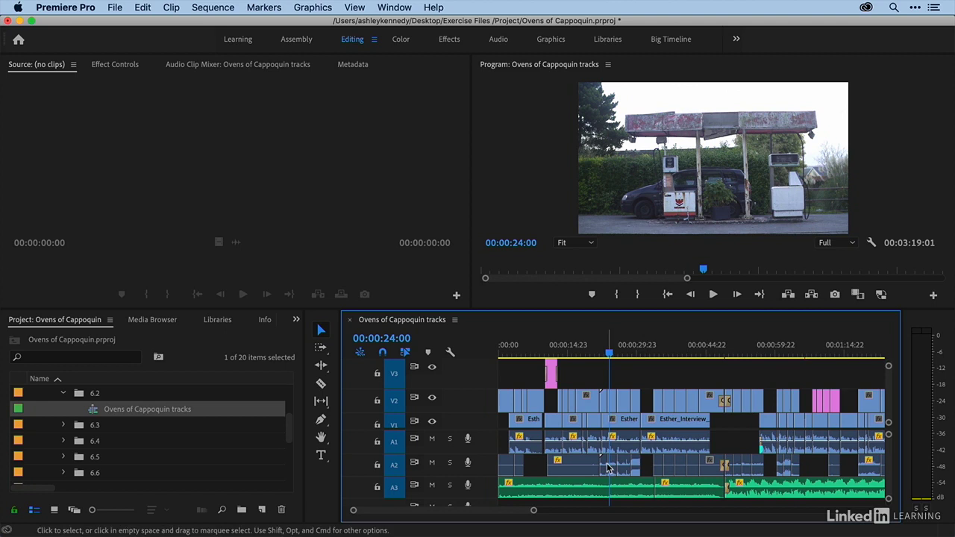
pyautogui.click(636, 466)
pyautogui.click(647, 465)
pyautogui.moveTo(647, 465); pyautogui.dragTo(601, 465)
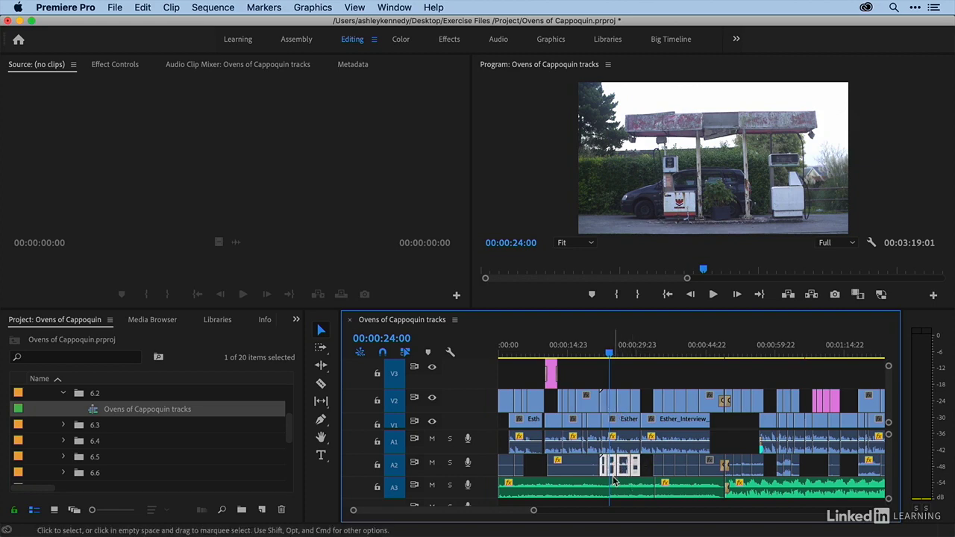
pyautogui.rightClick(624, 468)
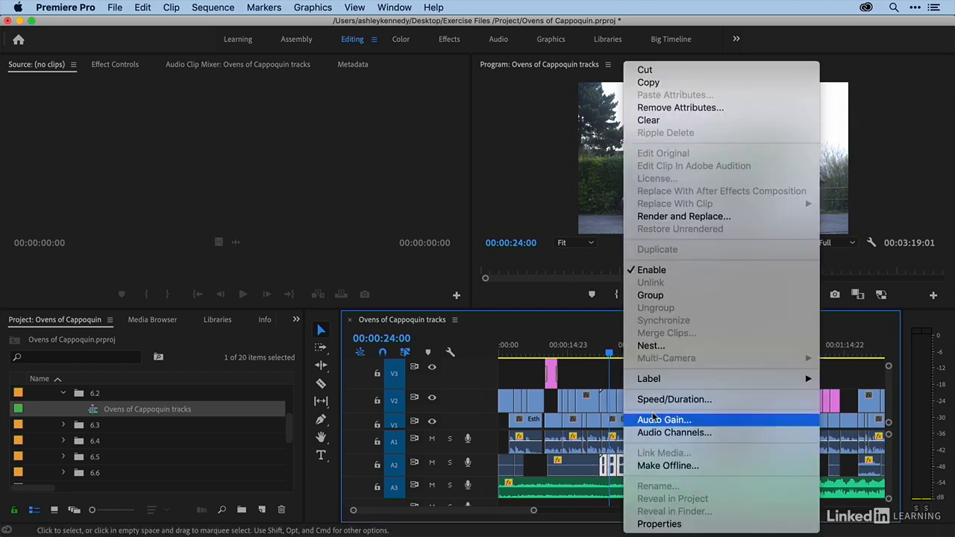
pyautogui.click(654, 270)
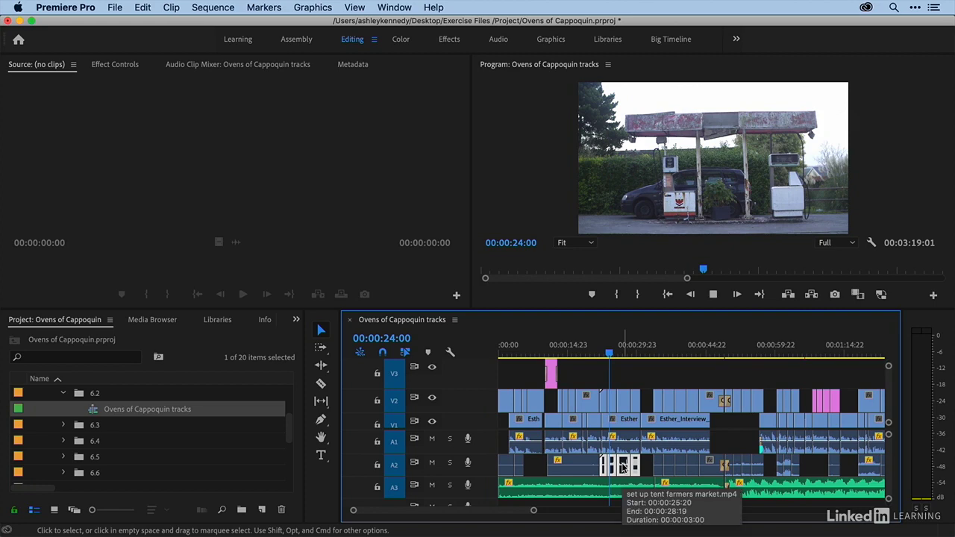
# - Play from 00:00:24:00 to 00:00:27:00 to review the disabled audio, re-enable those A2 clips and clear the selection
pyautogui.press('space')
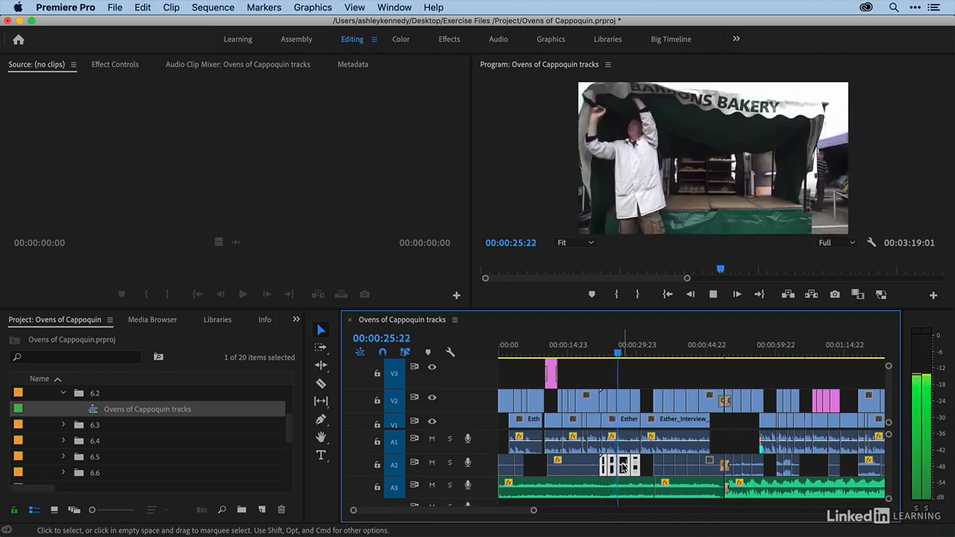
pyautogui.press('space')
pyautogui.rightClick(624, 466)
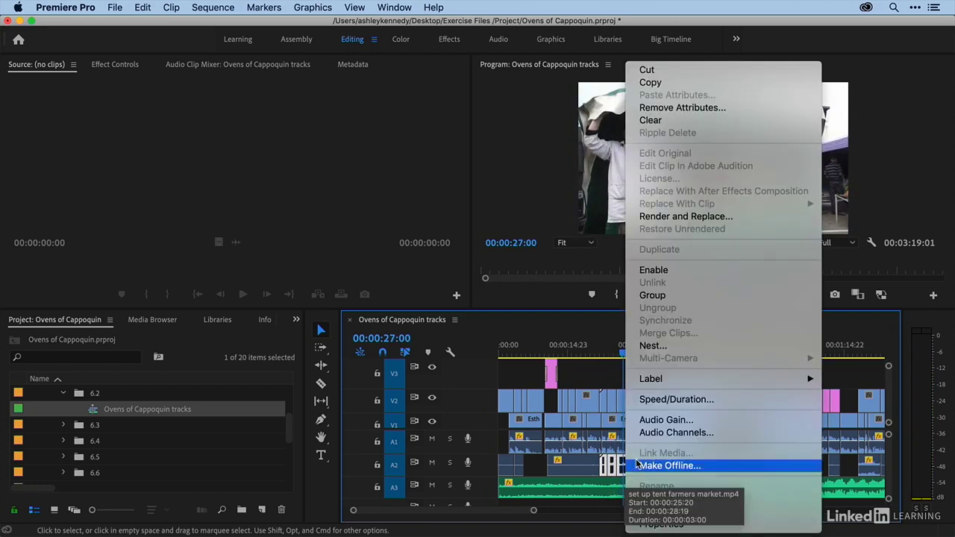
pyautogui.click(657, 273)
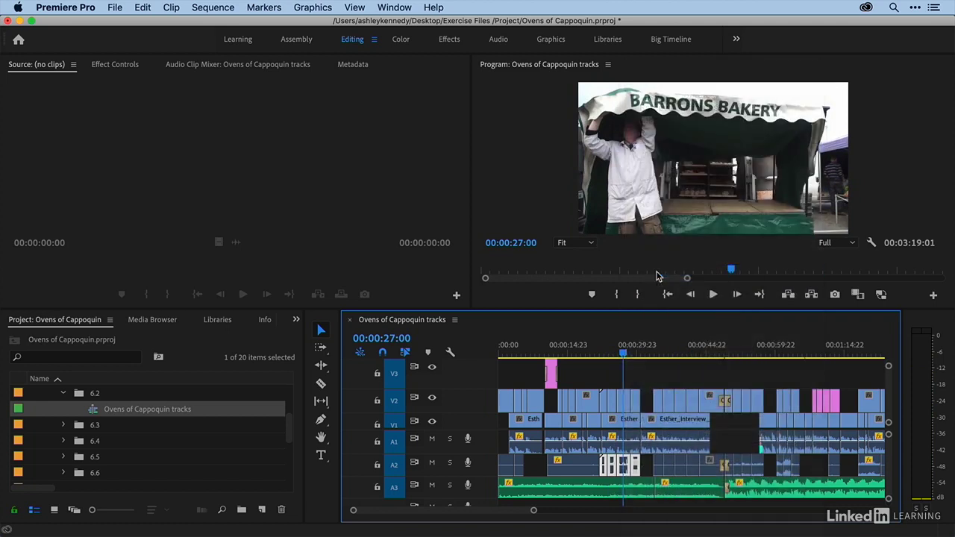
pyautogui.click(593, 376)
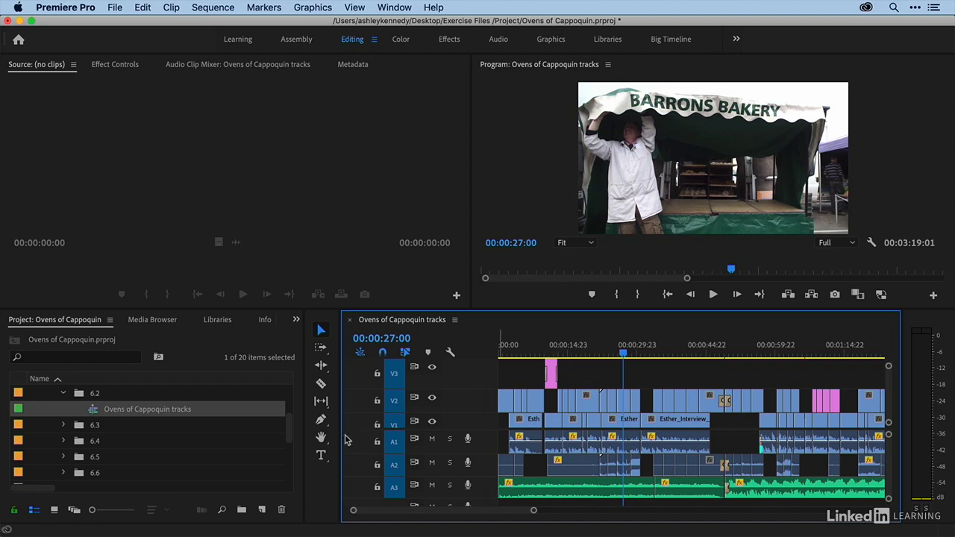
# - Lock track A3 and lift the section from the sequence start to 00:00:01:16 out of the unlocked tracks
pyautogui.click(377, 487)
pyautogui.press('-')
pyautogui.press('Home')
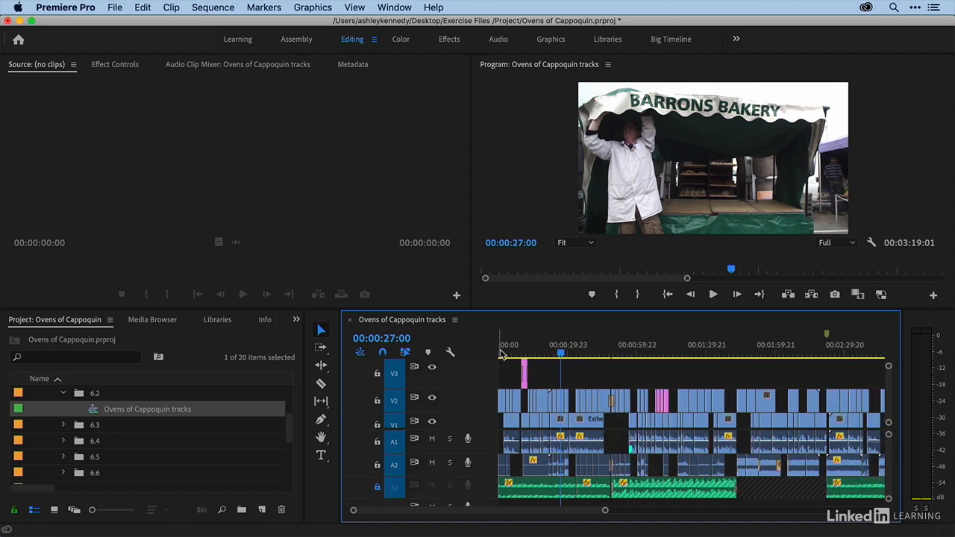
pyautogui.press('=')
pyautogui.press('=')
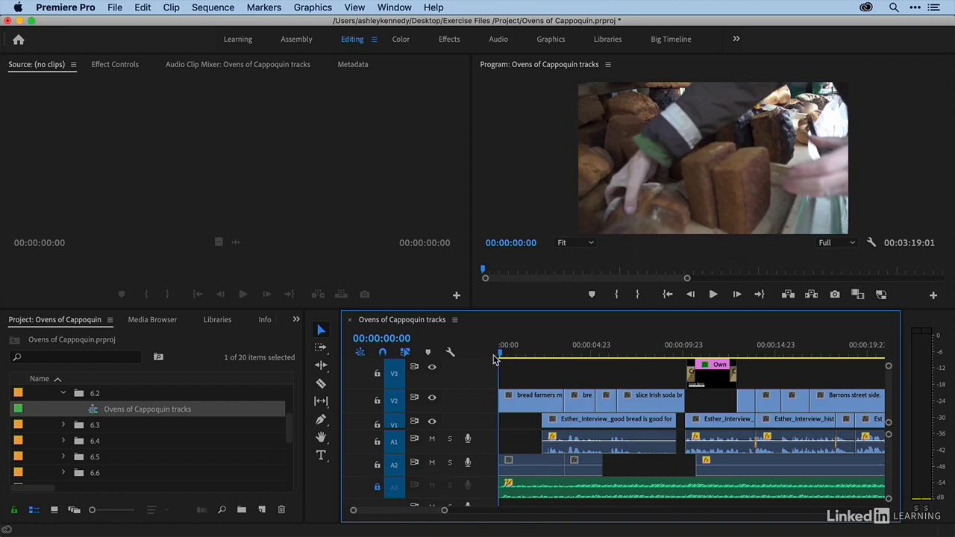
pyautogui.click(529, 347)
pyautogui.press('o')
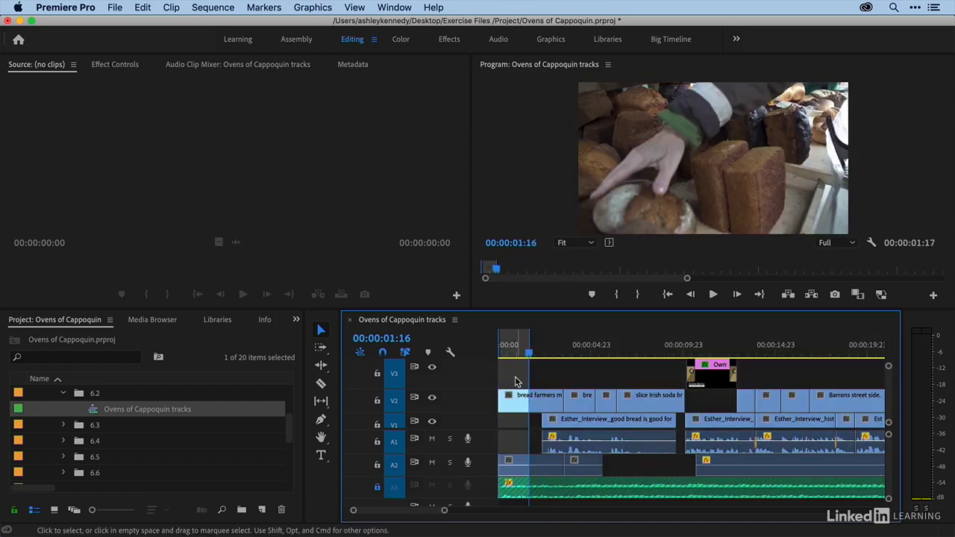
pyautogui.press(';')
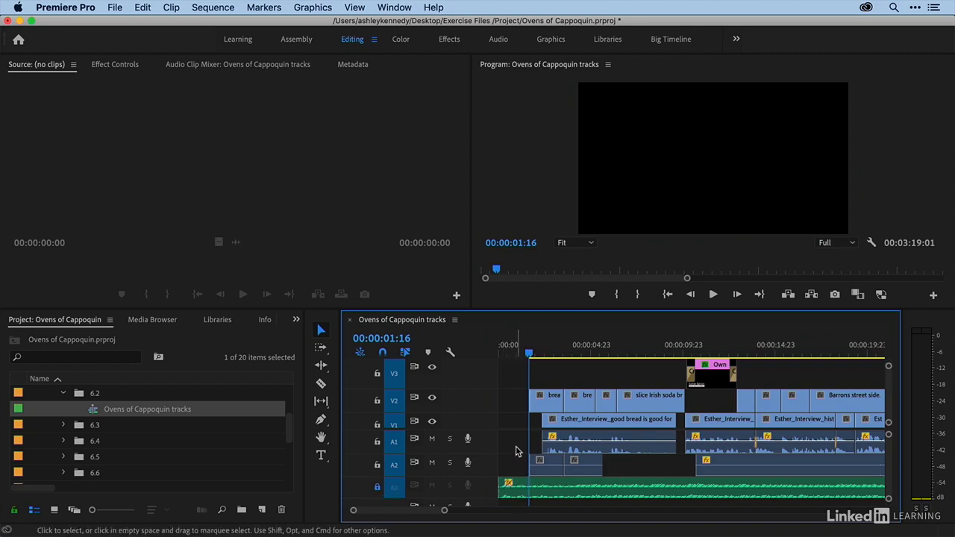
# - Undo the lift and lock audio tracks A1 and A2
pyautogui.press('super+z')
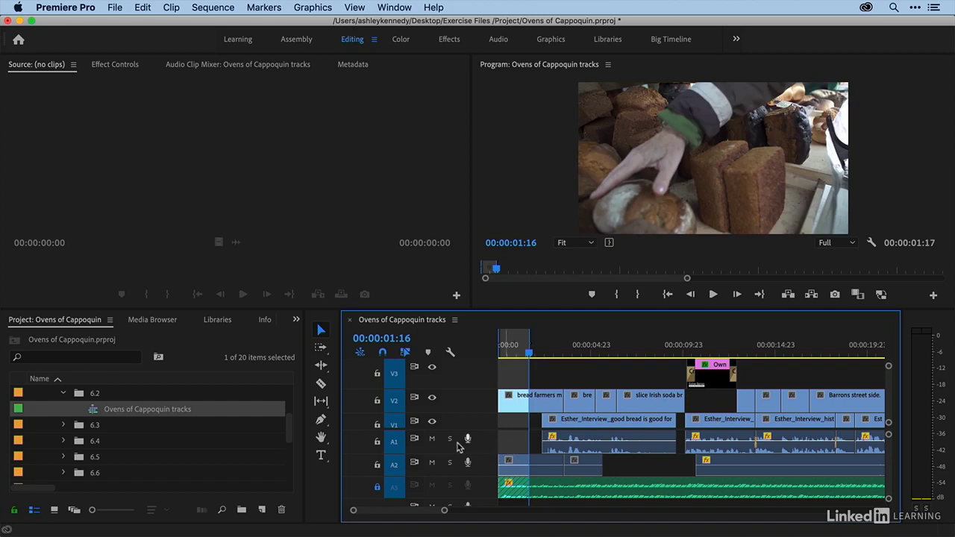
pyautogui.click(377, 442)
pyautogui.click(376, 464)
# - Shift the V1 interview clip under the lower-third title 11 frames earlier and play from 00:00:10:16 to 00:00:12:20 to check its sync
pyautogui.hscroll(3, 578, 433)
pyautogui.hscroll(1, 578, 434)
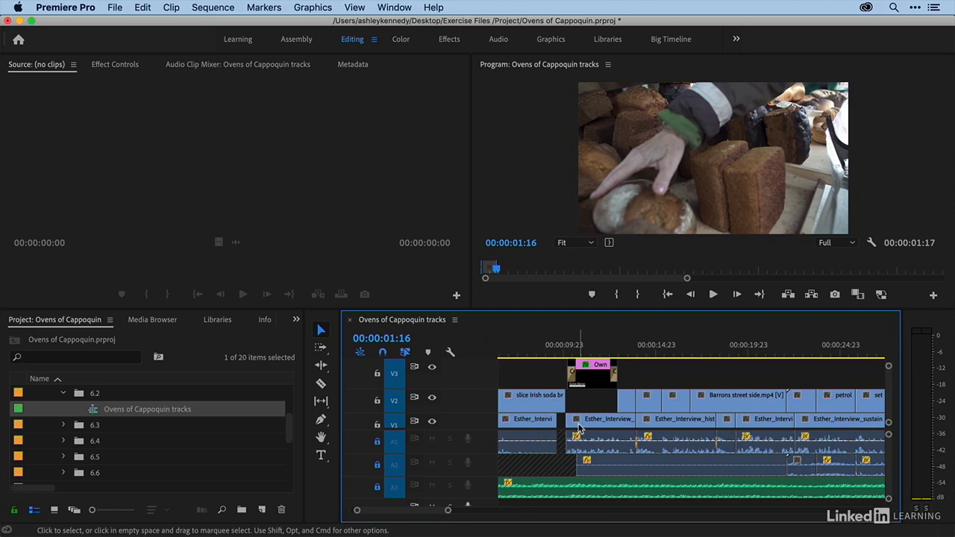
pyautogui.moveTo(579, 426); pyautogui.dragTo(573, 426)
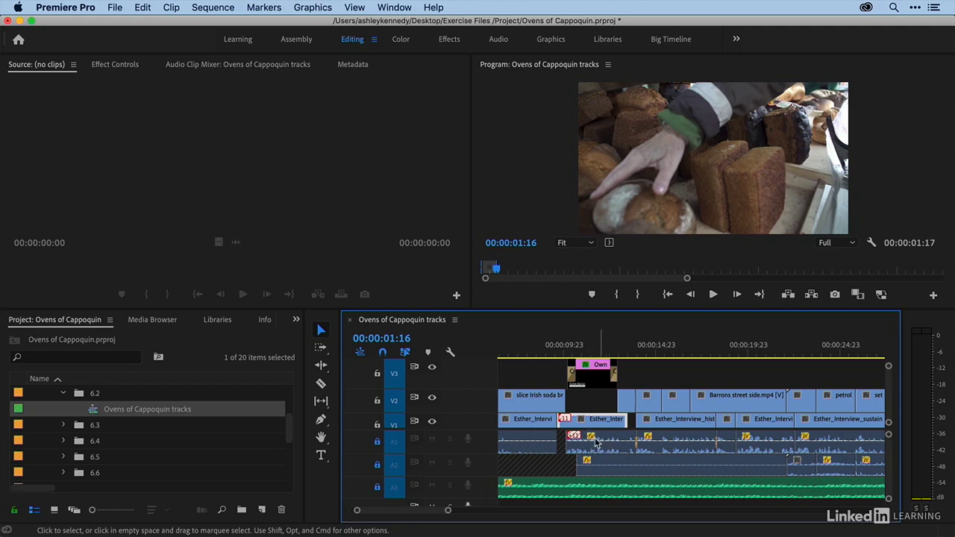
pyautogui.click(576, 348)
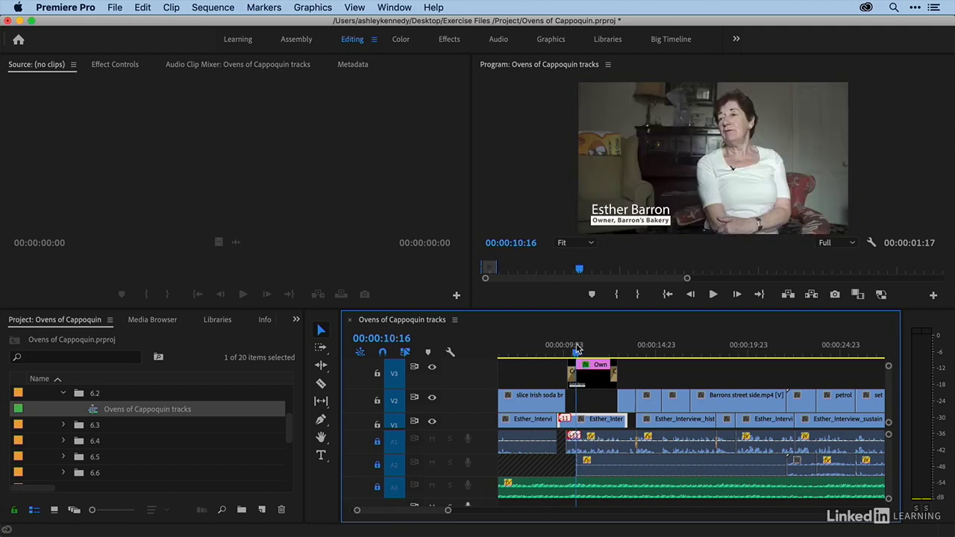
pyautogui.press('space')
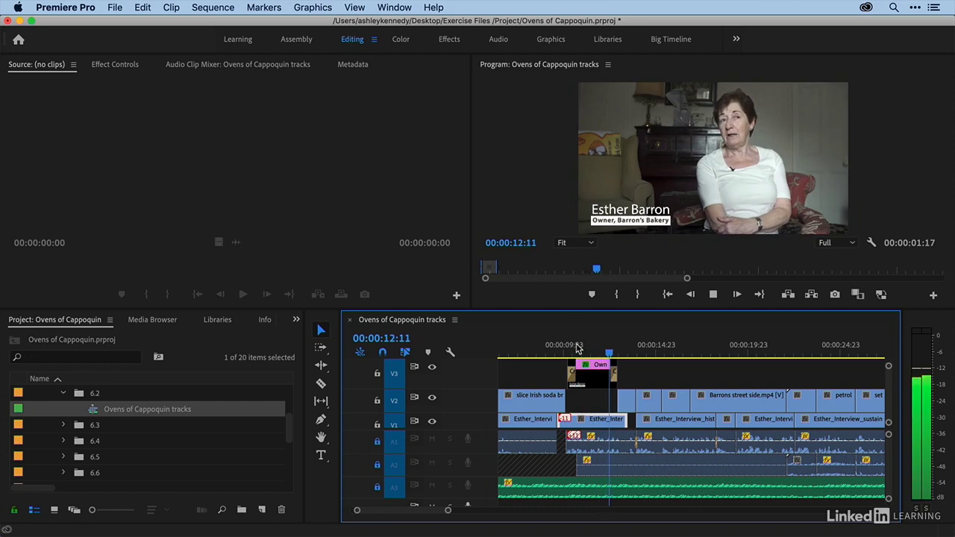
pyautogui.press('space')
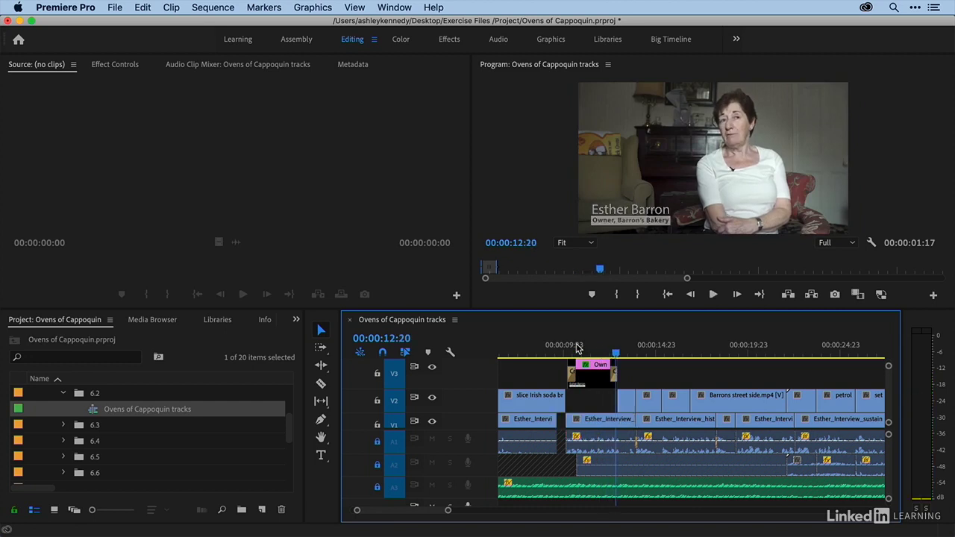
# - Unlock audio tracks A1, A2 and A3
pyautogui.click(376, 442)
pyautogui.click(377, 464)
pyautogui.click(377, 486)
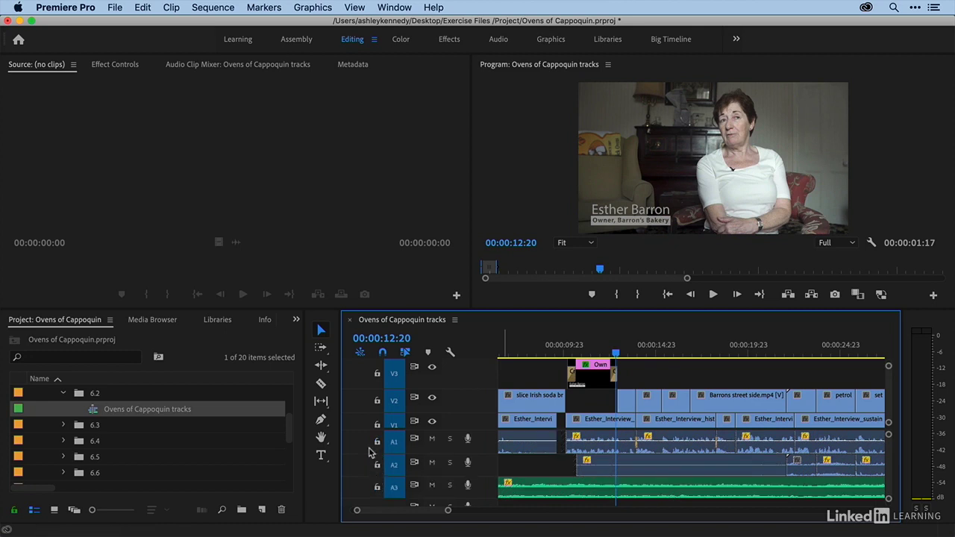